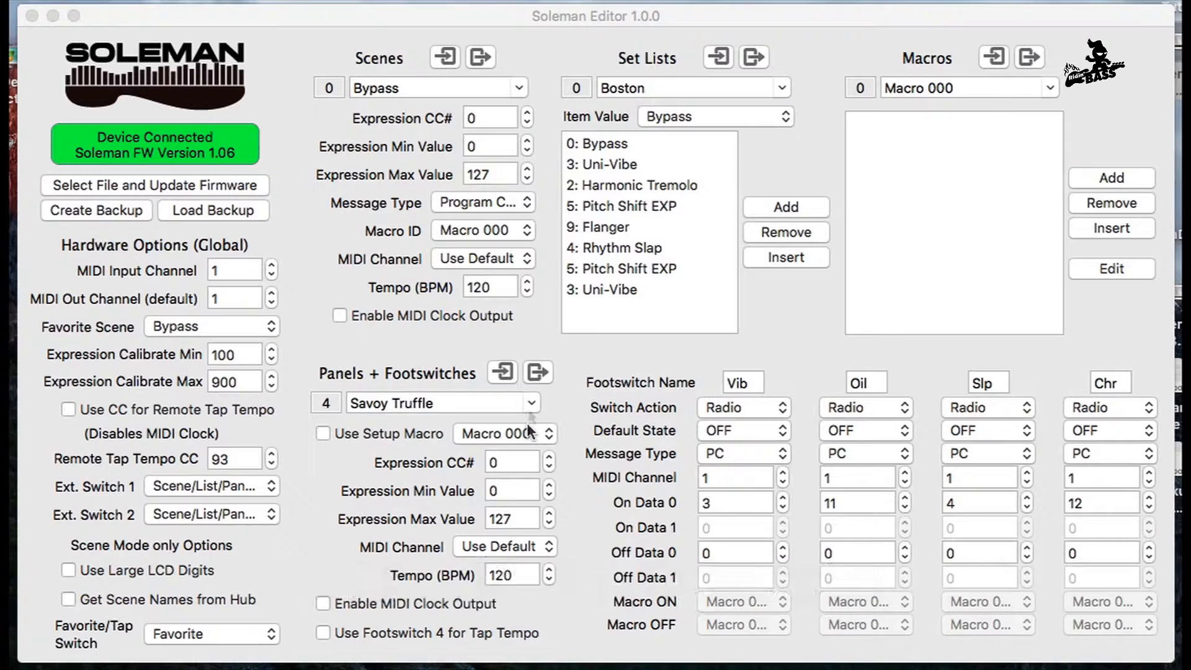
# Step: Look through the available panels and select Savoy Truffle
pyautogui.click(530, 402)
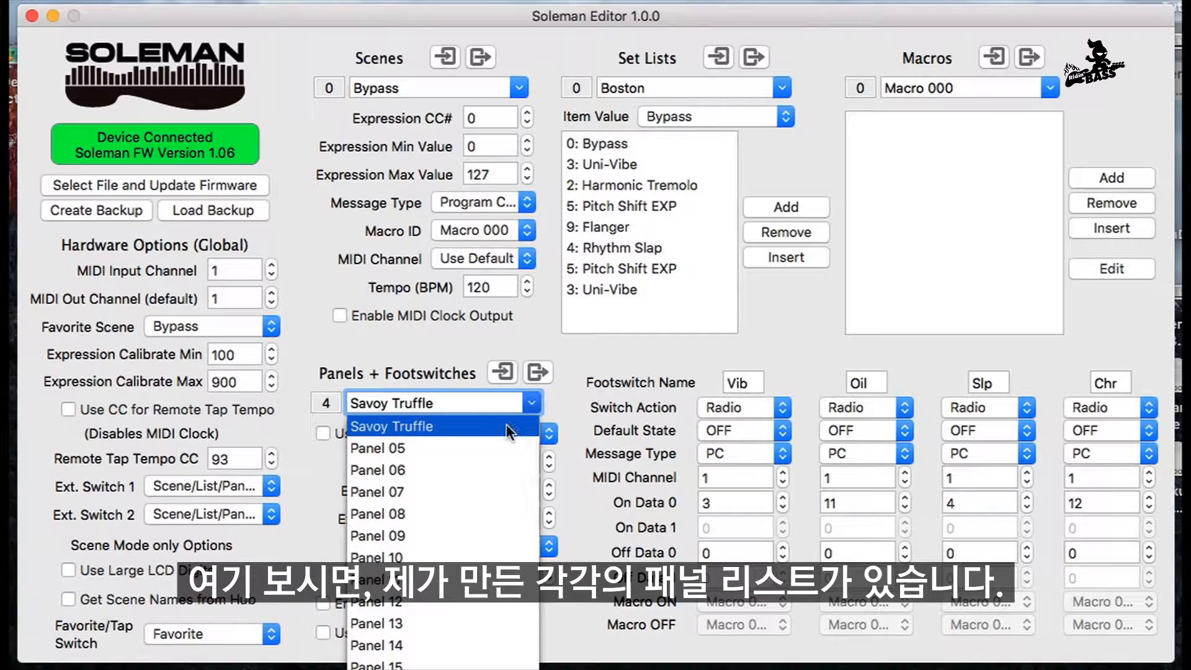
pyautogui.scroll(2, 481, 463)
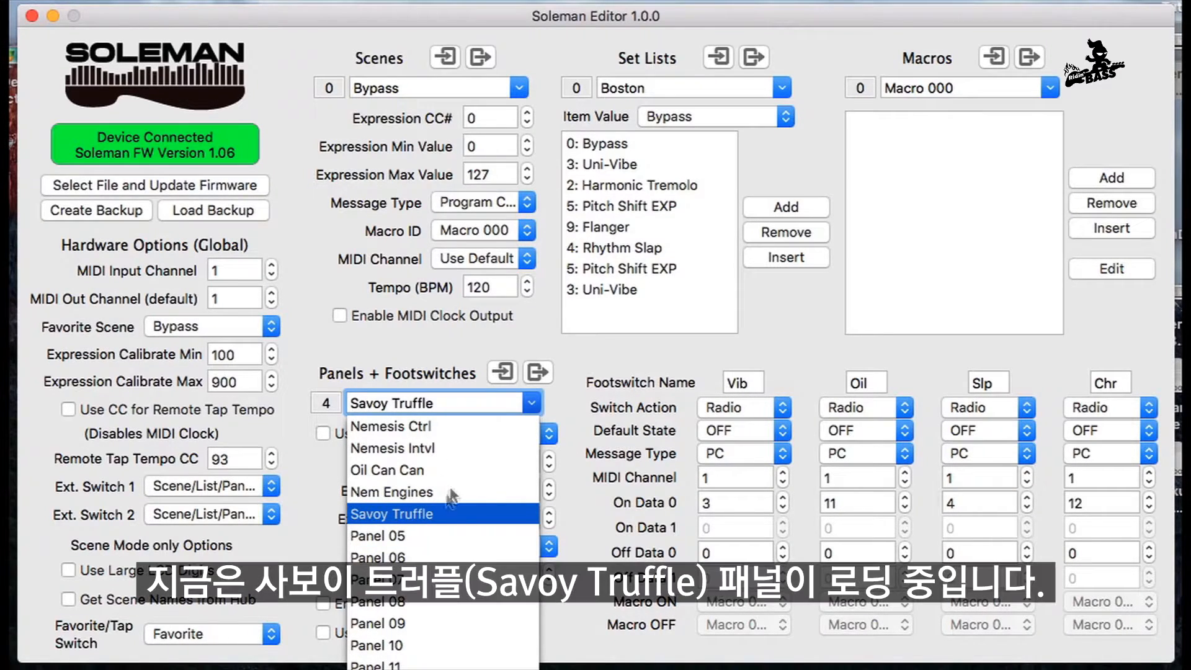
pyautogui.click(405, 512)
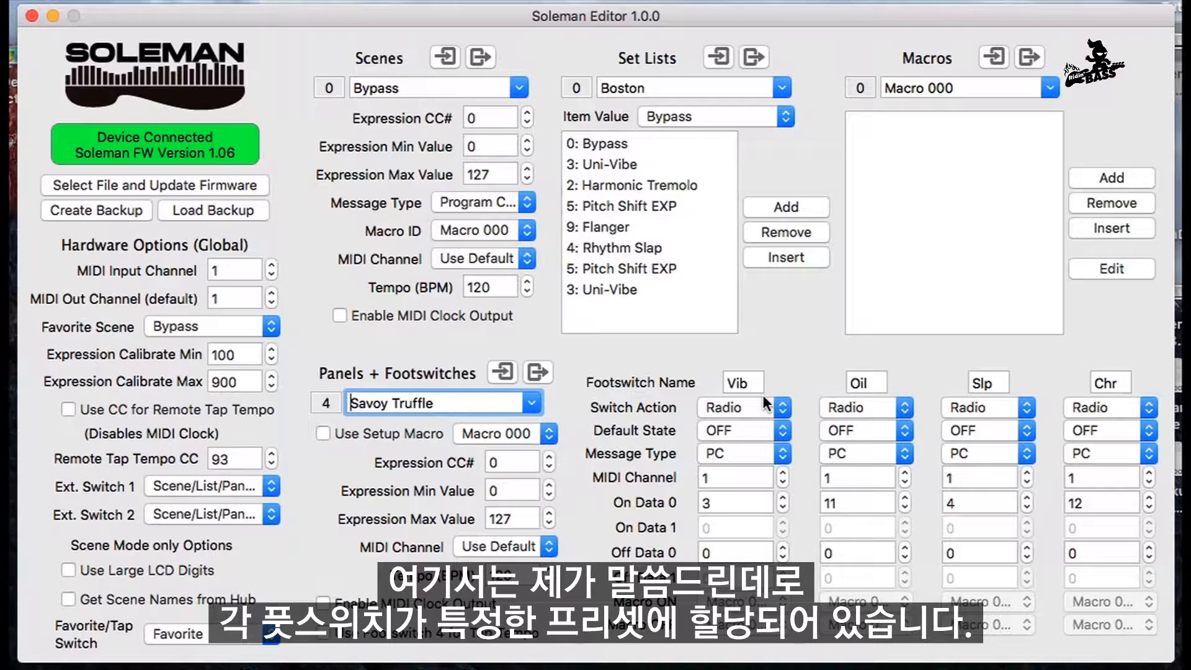
# Step: Look through the list of scenes for the presets that can be assigned to footswitches
pyautogui.click(518, 89)
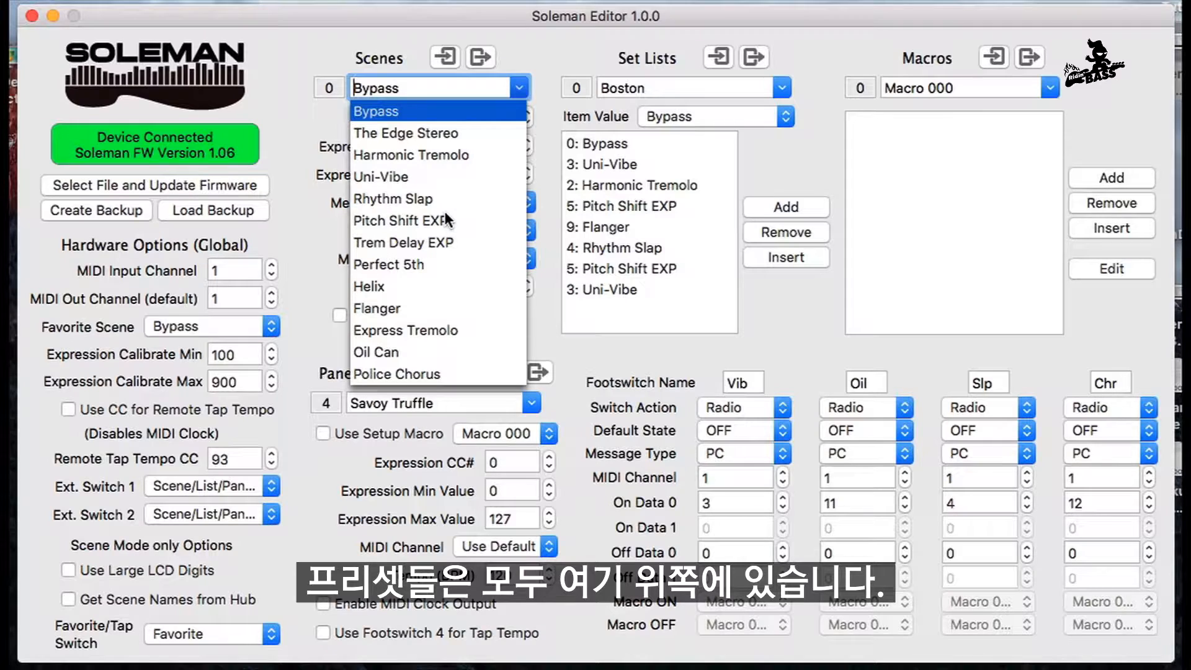
pyautogui.scroll(-2, 446, 218)
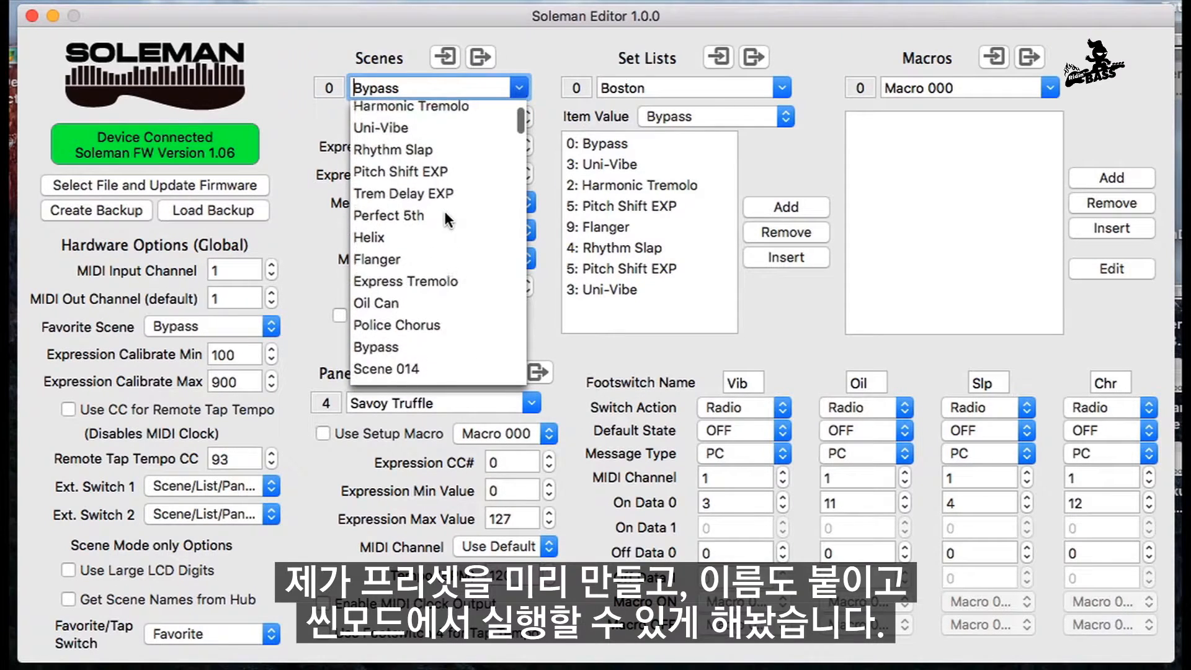
pyautogui.scroll(2, 444, 211)
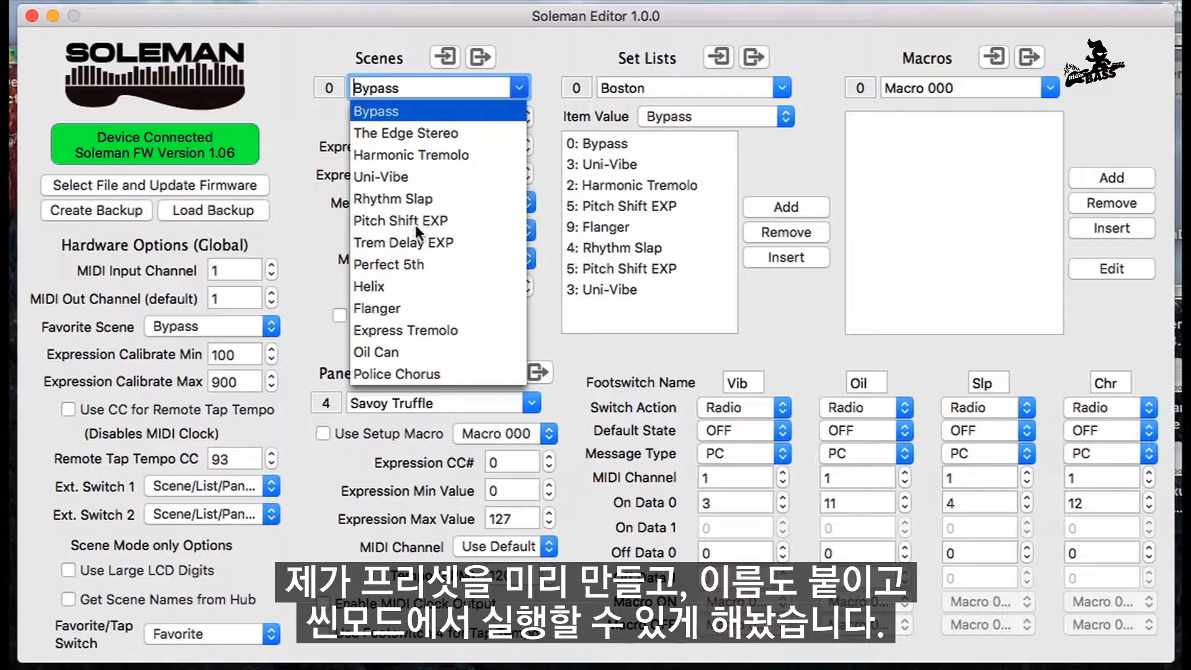
pyautogui.click(545, 288)
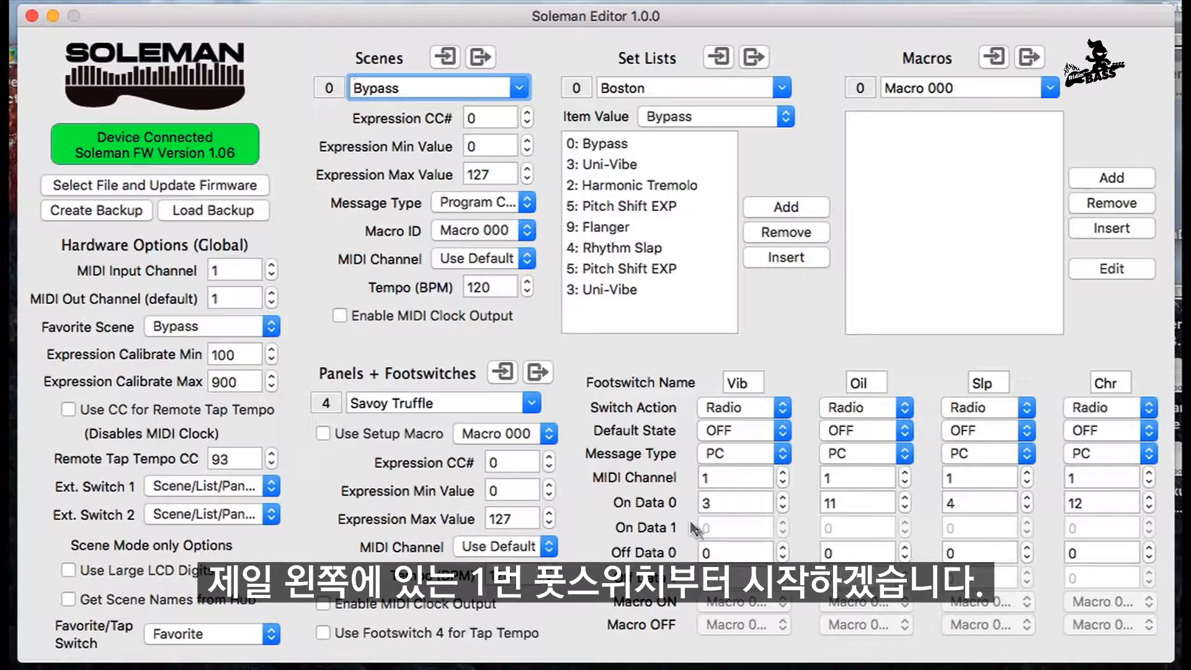
# Step: Try the abbreviations Exp and Del as the first footswitch's name
pyautogui.click(741, 385)
pyautogui.moveTo(741, 385); pyautogui.dragTo(695, 389)
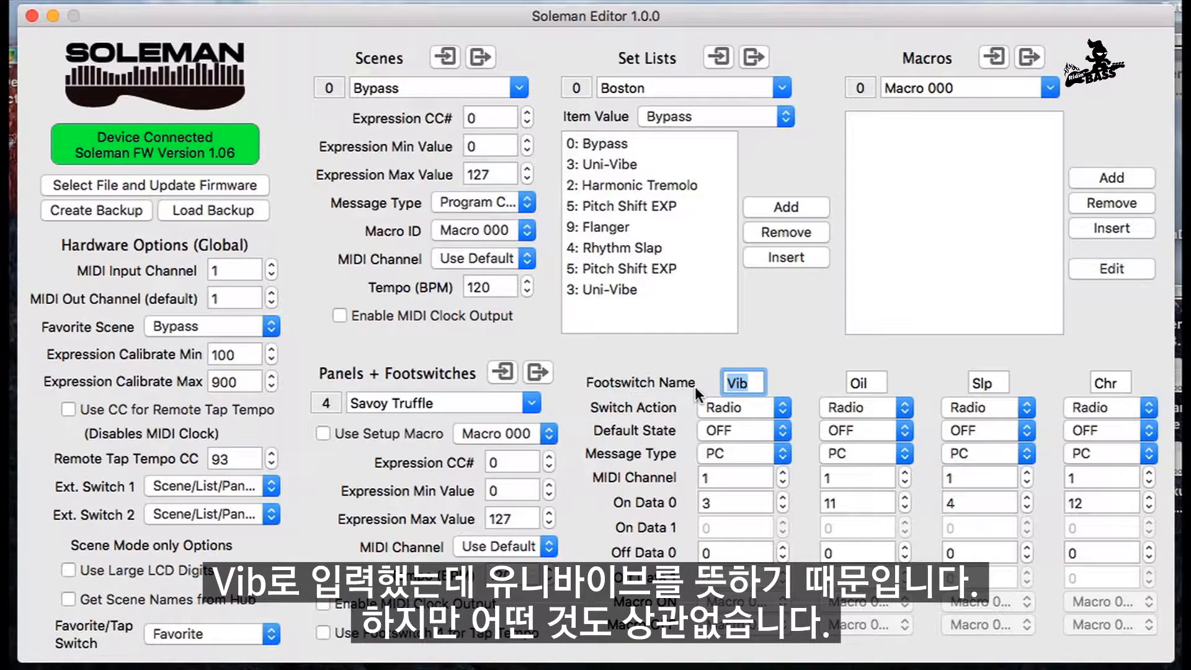
pyautogui.write('Exp')
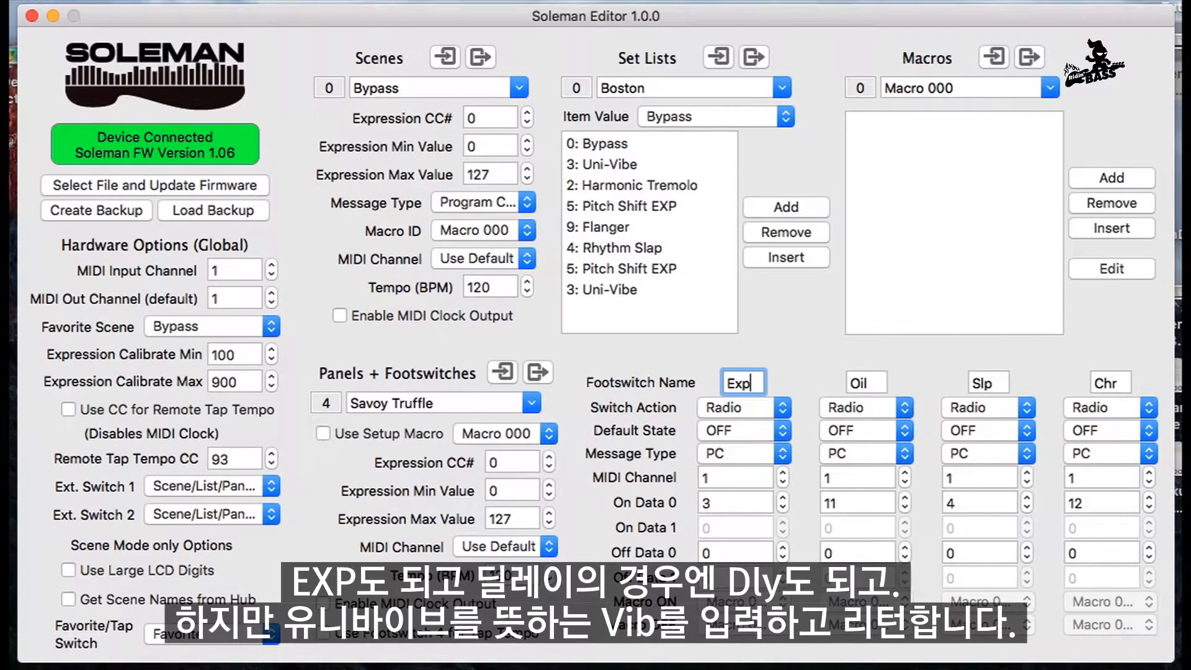
pyautogui.press('BackSpace')
pyautogui.press('BackSpace')
pyautogui.press('BackSpace')
pyautogui.write('Del')
# Step: Name the first footswitch Vib and set its switch action to Radio
pyautogui.press('BackSpace')
pyautogui.press('BackSpace')
pyautogui.press('BackSpace')
pyautogui.write('Vib')
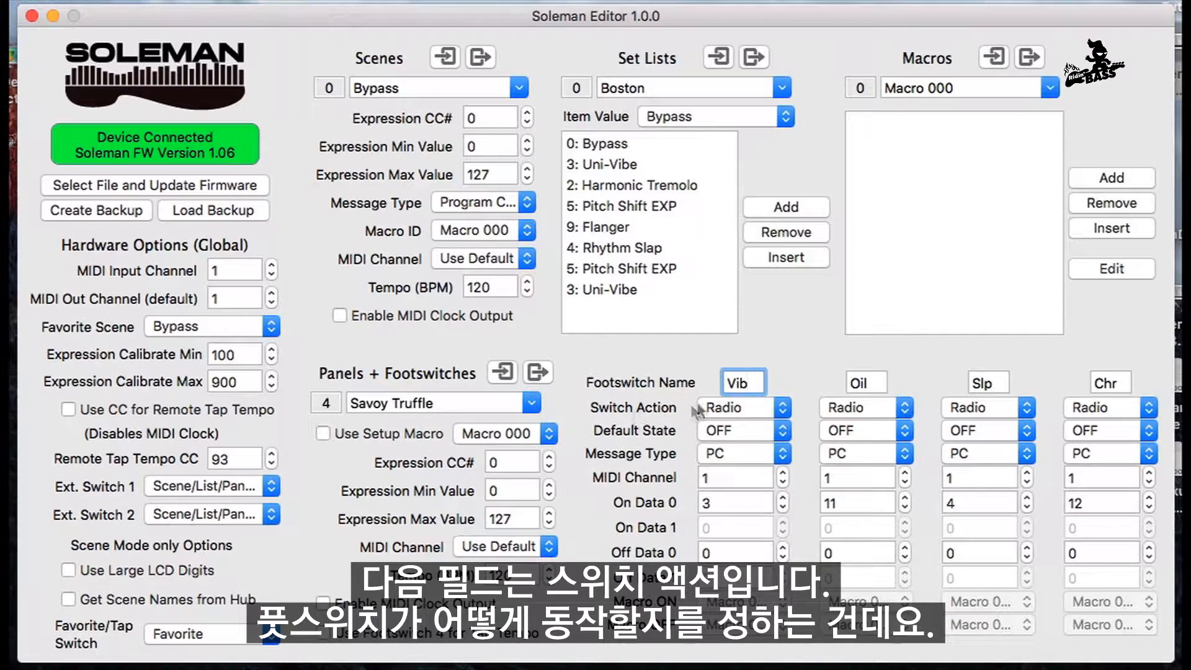
pyautogui.click(785, 416)
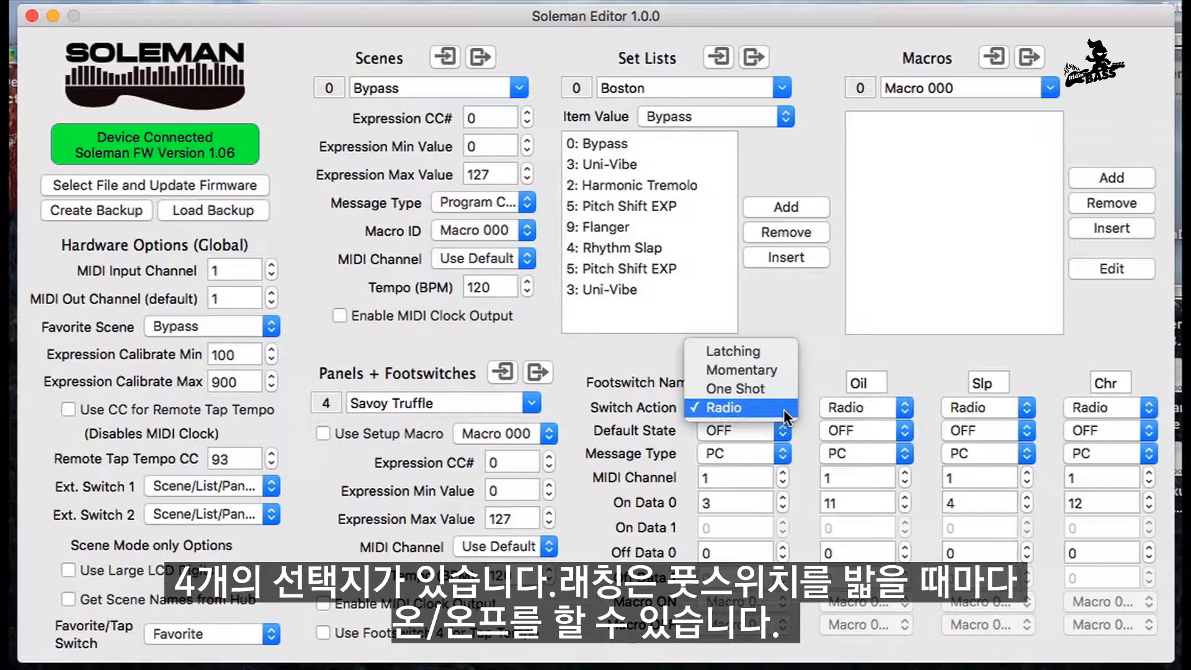
pyautogui.click(743, 408)
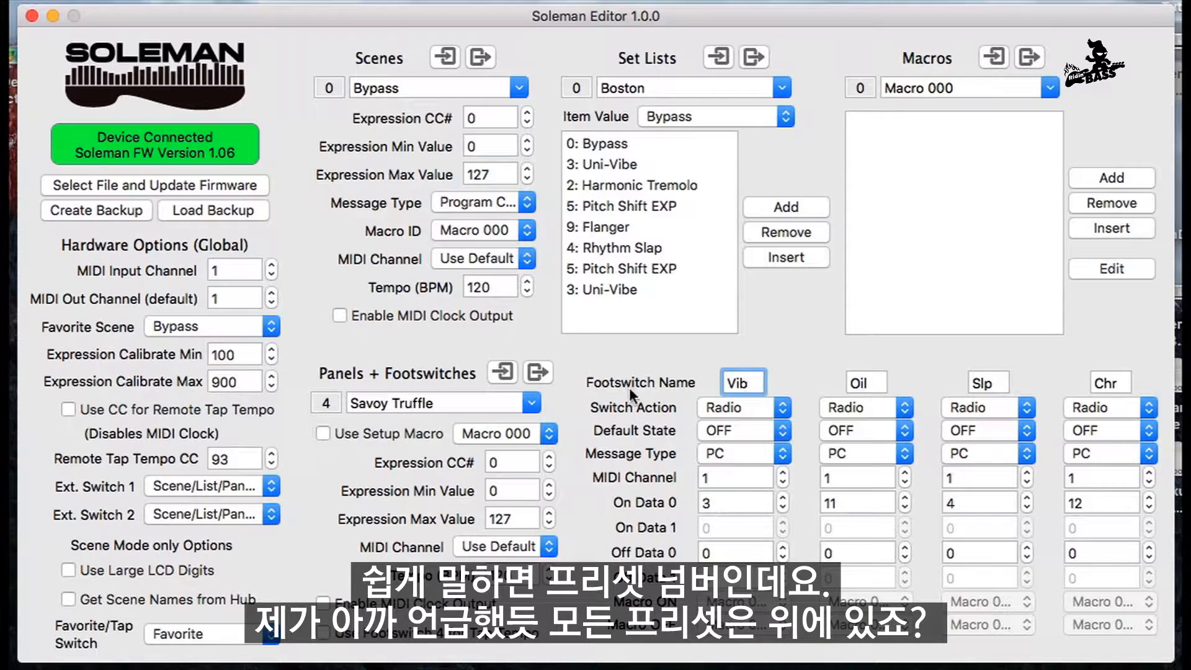
# Step: Select the Uni-Vibe scene to check its program number
pyautogui.click(515, 88)
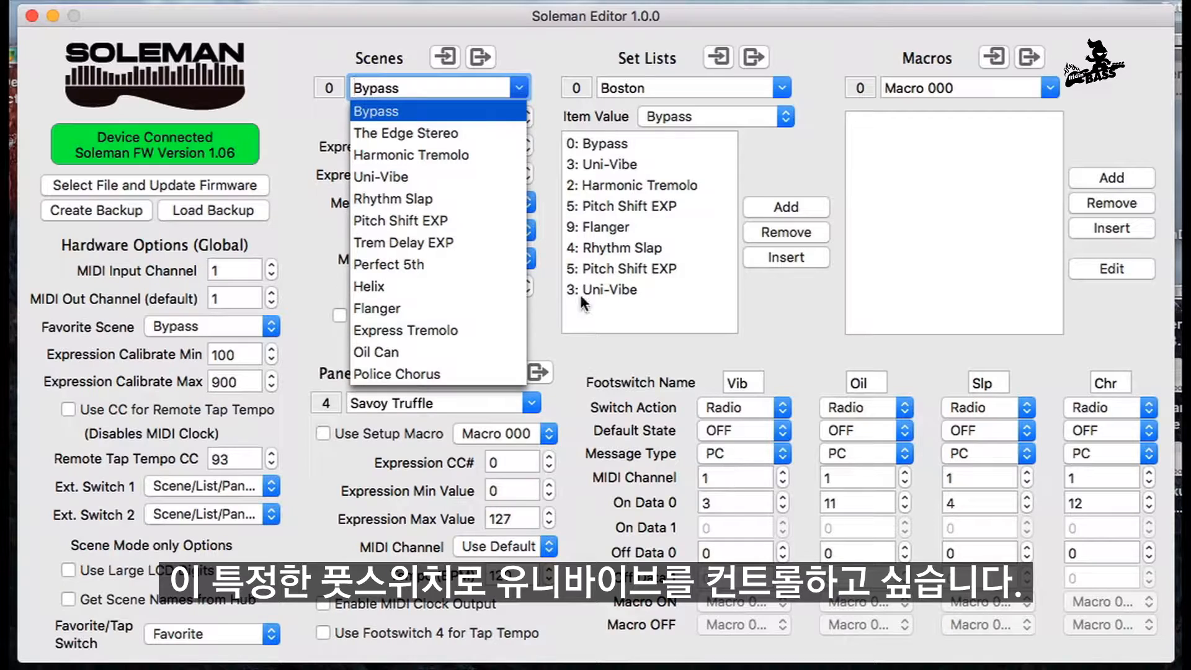
pyautogui.click(396, 179)
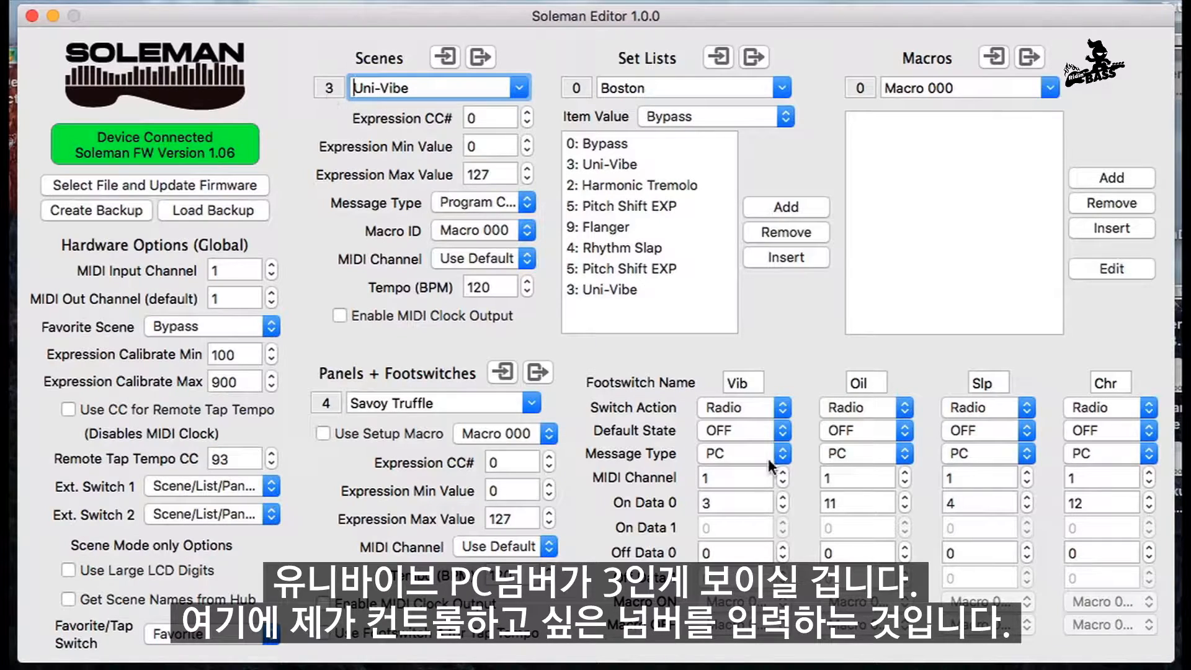
# Step: Try 6 as the Vib footswitch's On Data 0 value and return it to 3
pyautogui.doubleClick(723, 505)
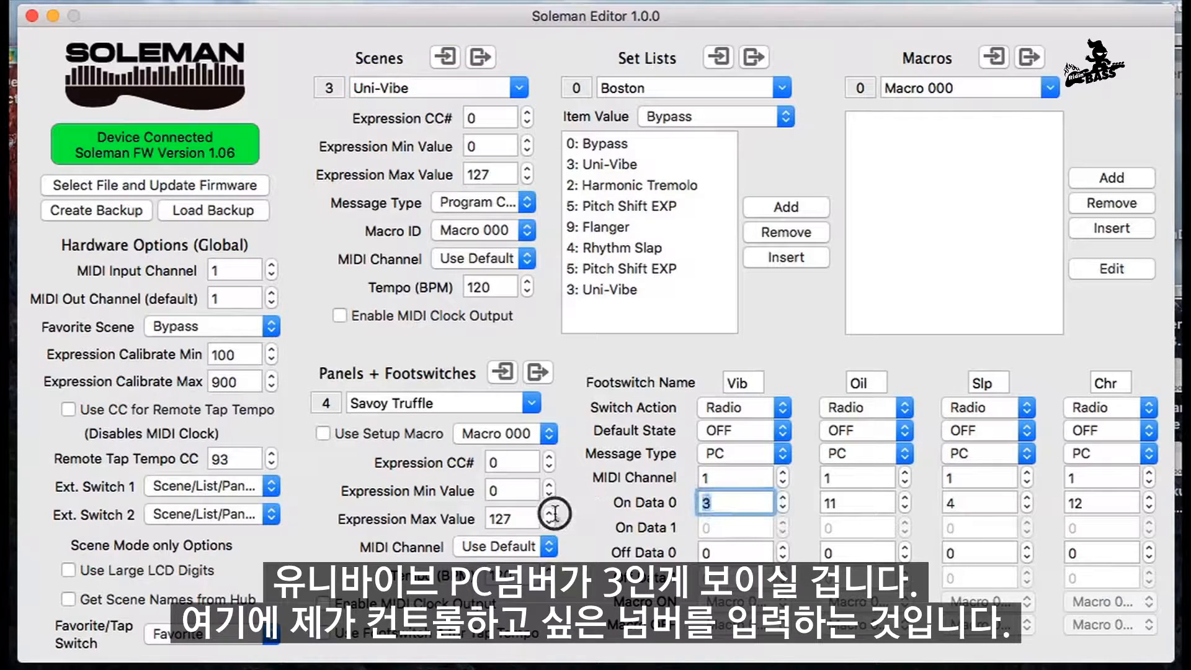
pyautogui.write('6')
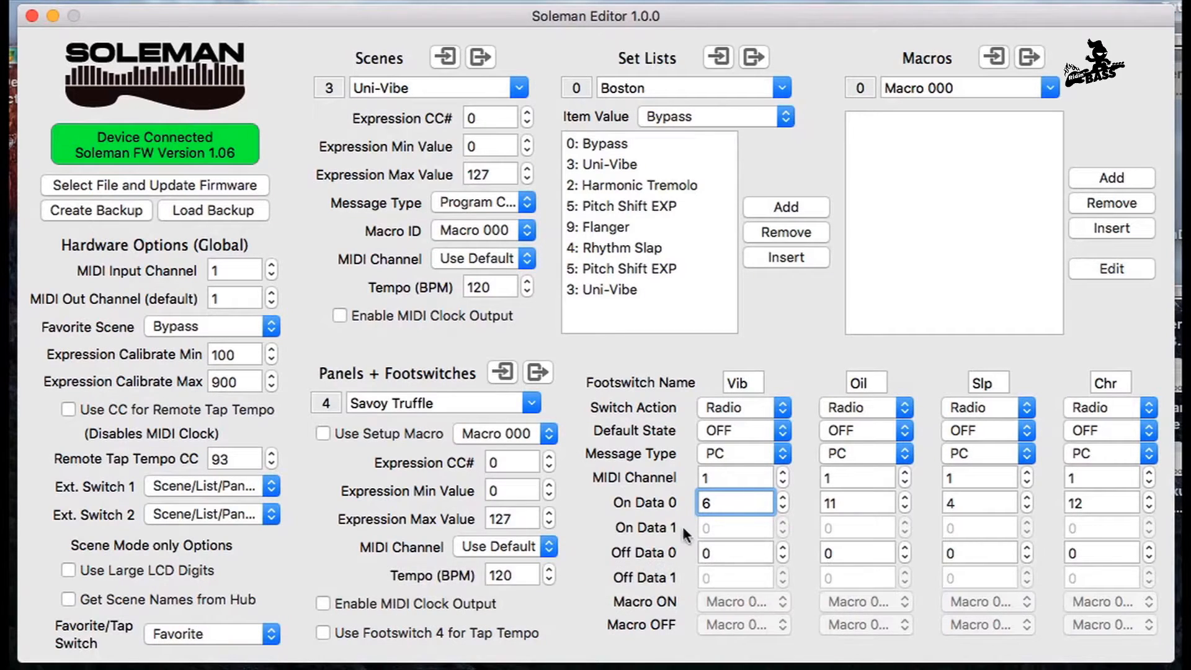
pyautogui.doubleClick(713, 503)
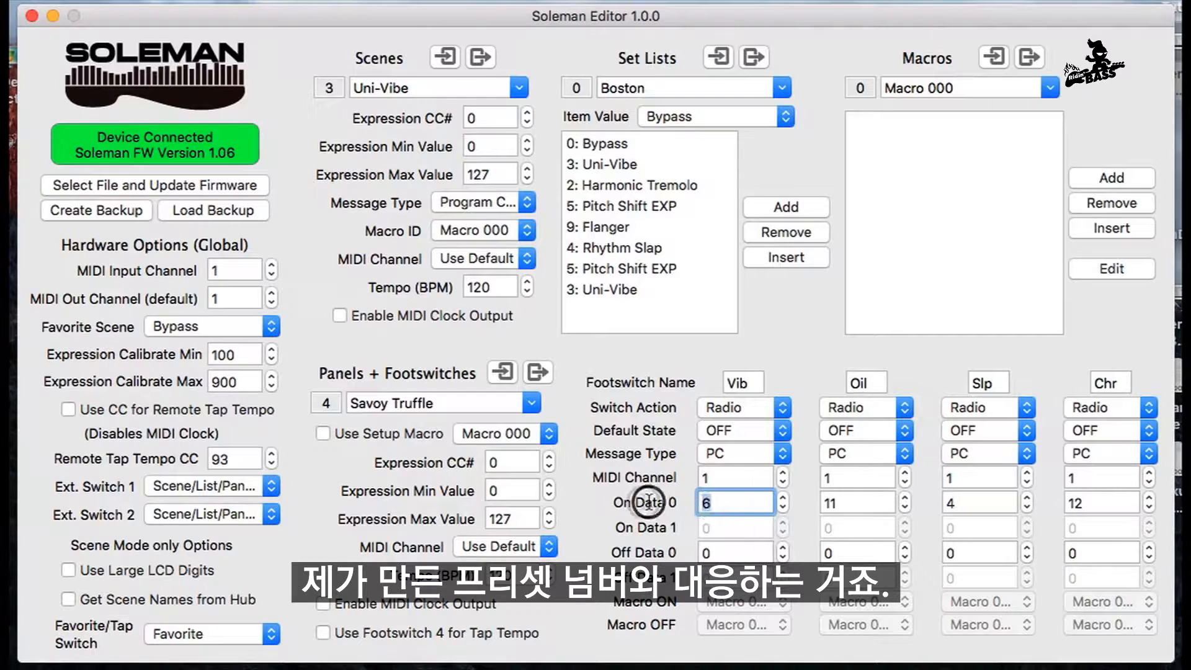
pyautogui.write('3')
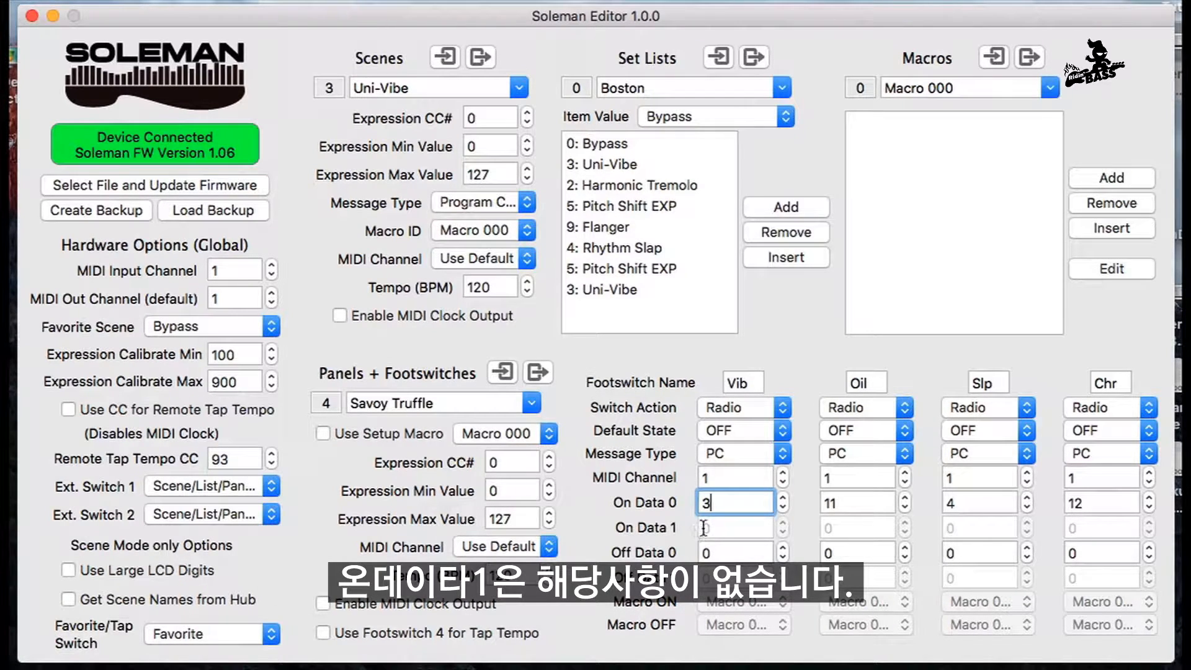
# Step: Select the Bypass scene to compare its program number with the Vib footswitch's Off Data 0
pyautogui.click(723, 554)
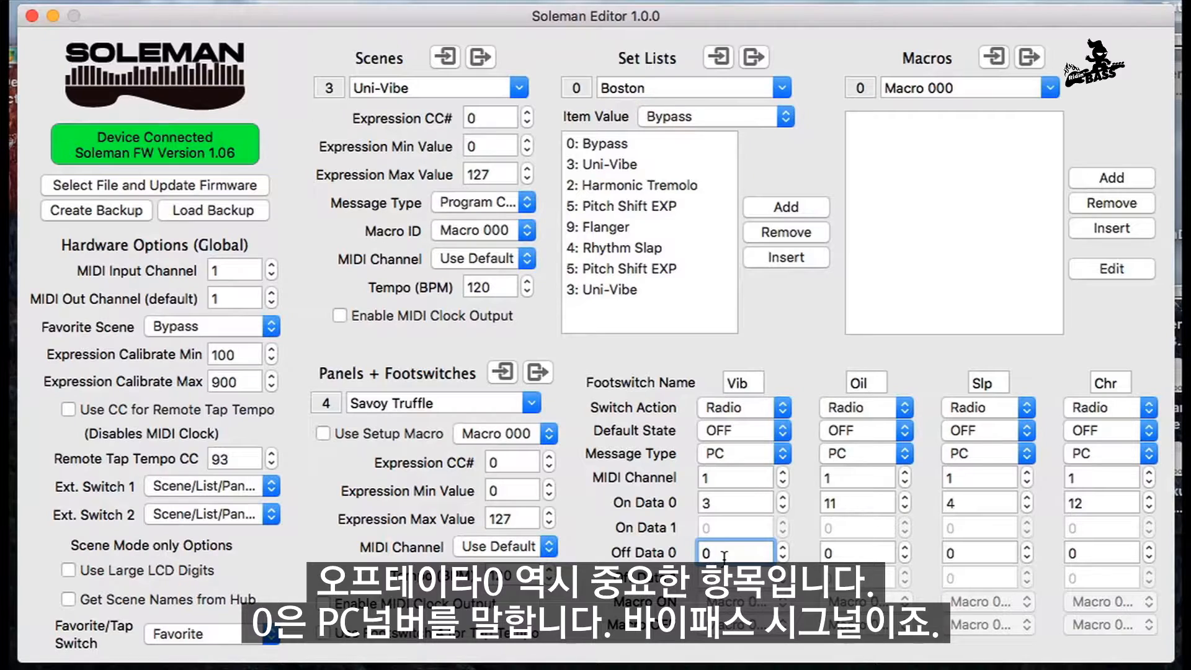
pyautogui.click(519, 90)
pyautogui.scroll(3, 473, 199)
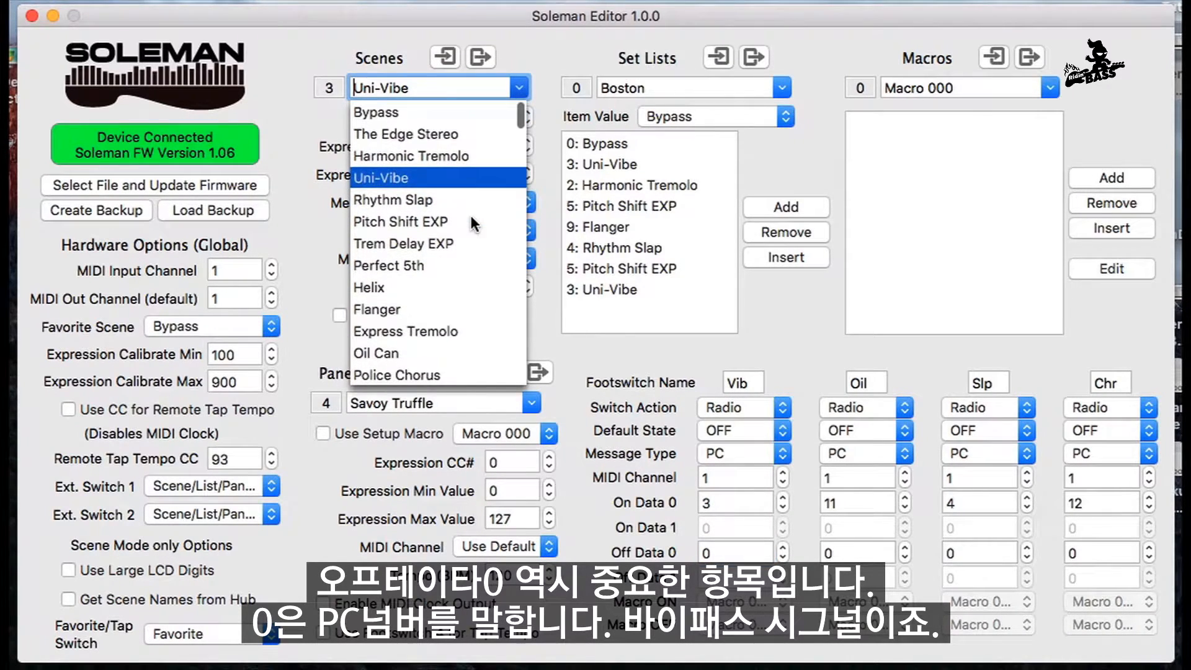
pyautogui.click(382, 112)
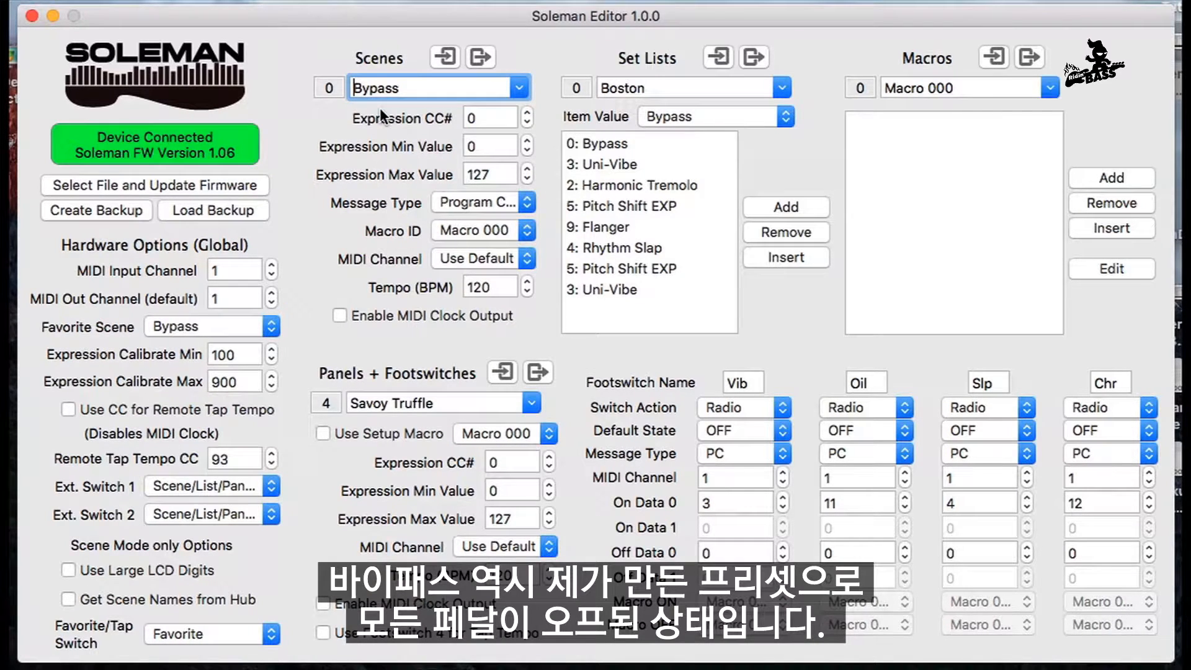